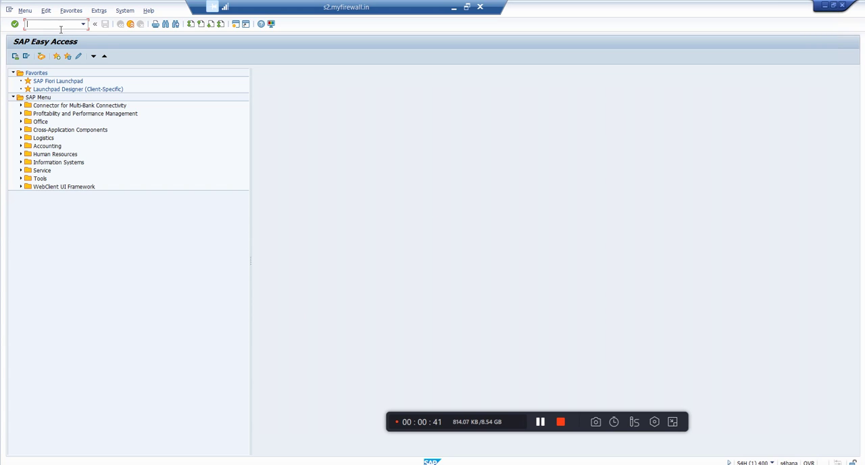
- Open the Monitoring and Error Handling transaction for application AIF
type("/naf/err")
key("Return")
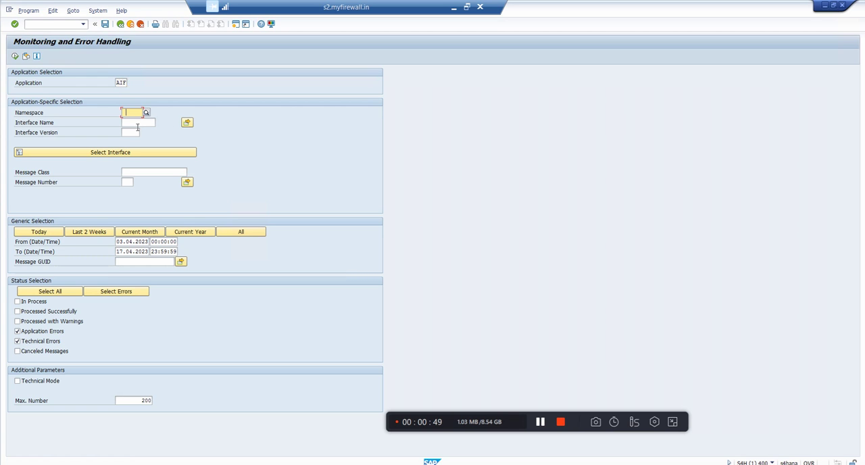
- Specify the interface selection with namespace /FINCF, interface name AC_DOC and interface version 2
left_click(146, 113)
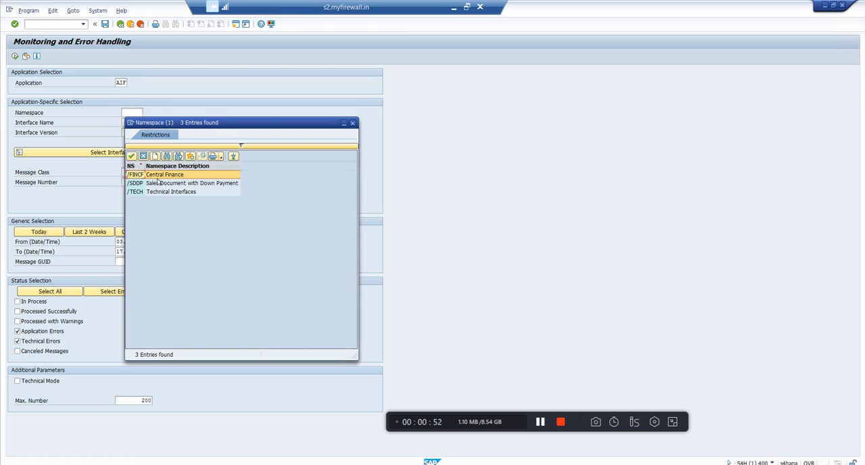
left_click(159, 175)
left_click(137, 123)
type("AC_DOC")
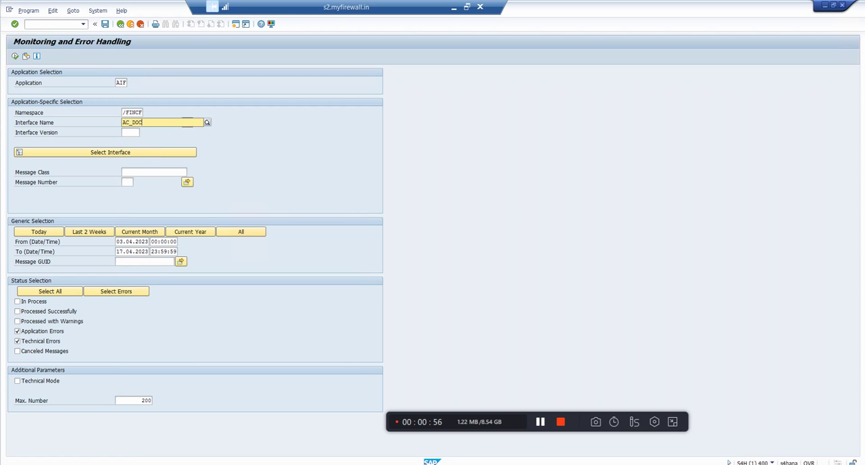
key("Tab")
key("Return")
left_click(163, 232)
left_click(135, 133)
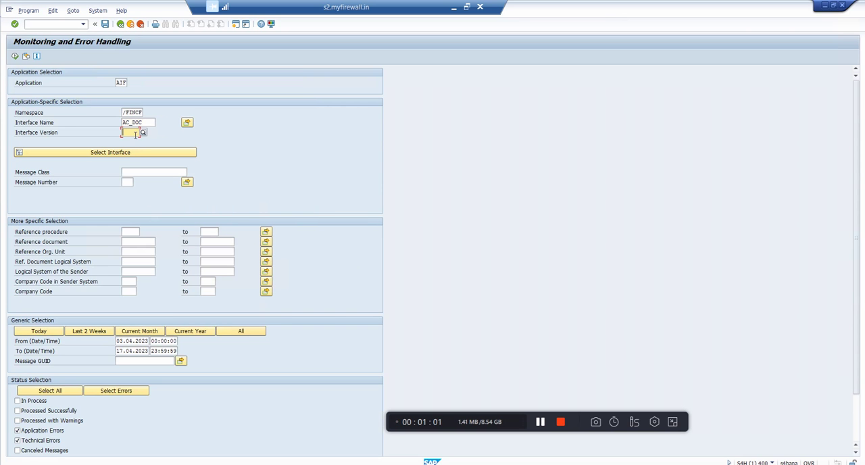
type("2")
- Run the message selection for all dates with Emergency Correction enabled
scroll(145, 212, "down", 3)
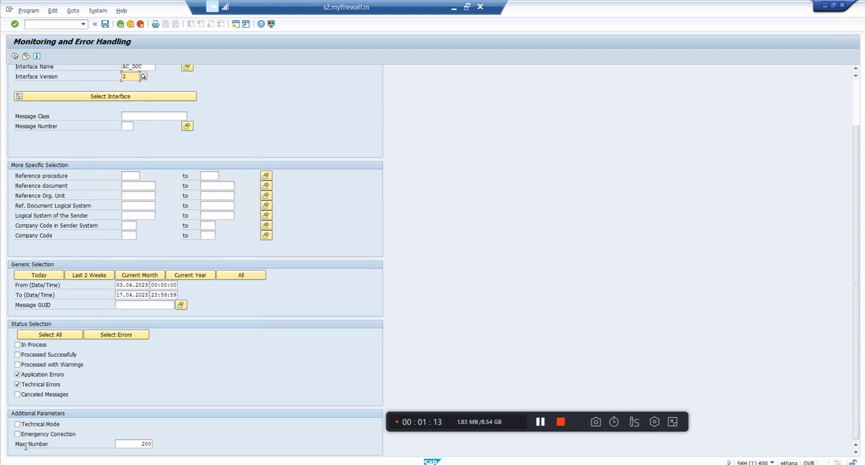
left_click(243, 277)
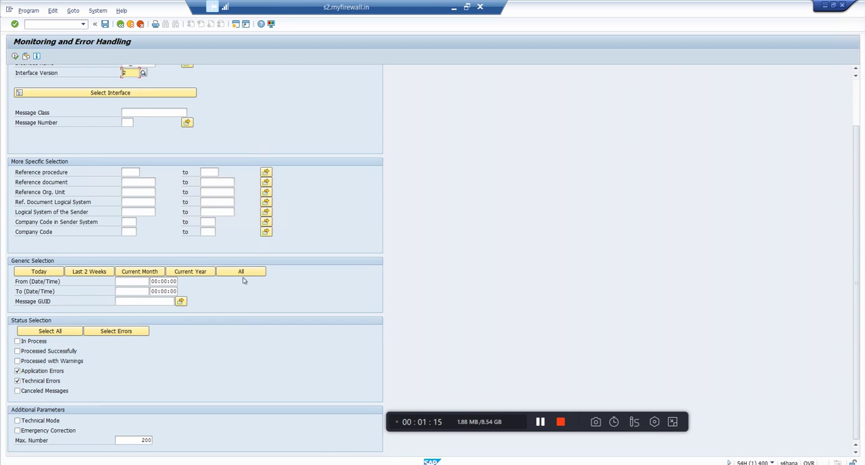
left_click(18, 430)
left_click(15, 56)
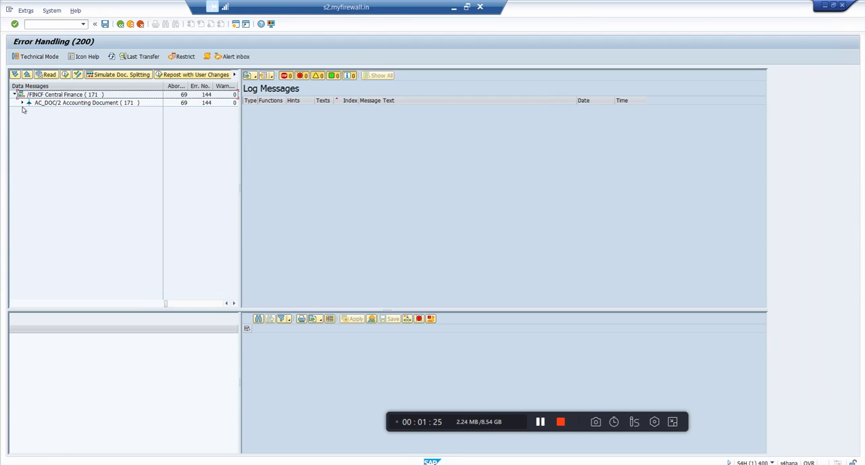
- Expand the AC_DOC/2 messages, select message 1 of 26.03.2023 and display its Accounting Document Item Information
left_click(22, 103)
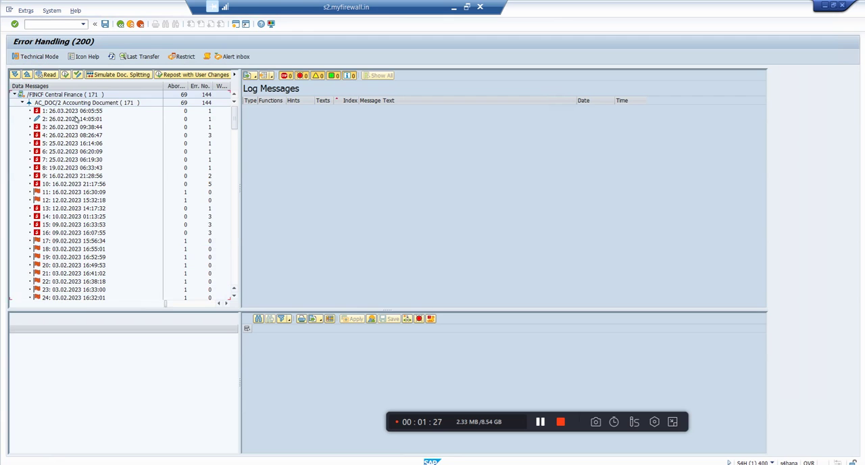
left_click(73, 113)
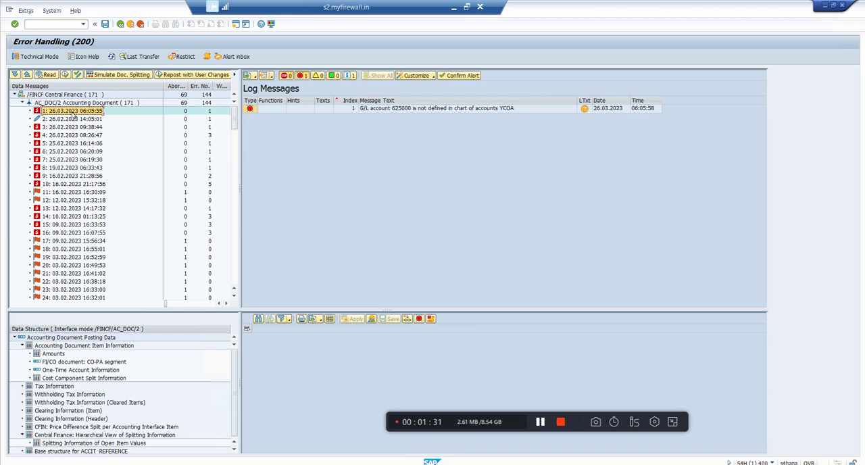
left_click(453, 111)
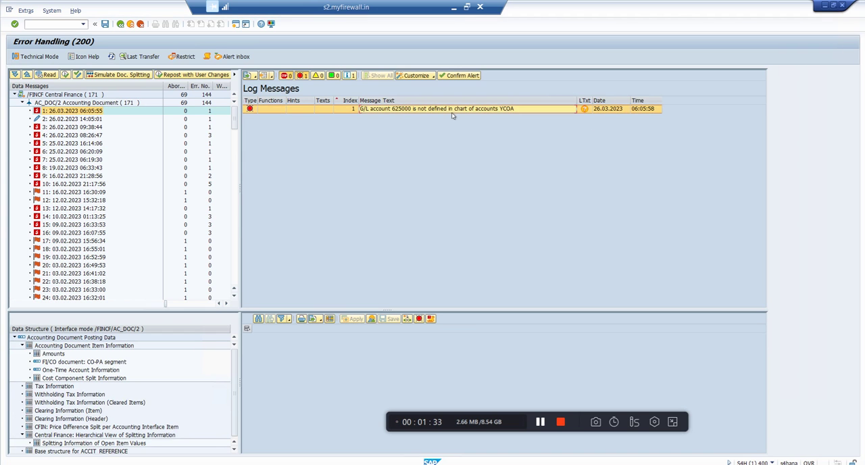
double_click(104, 347)
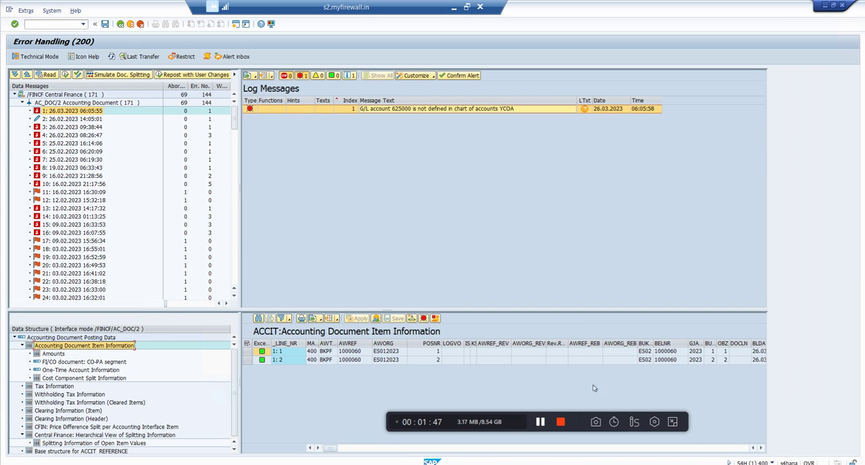
- Change the HKONT account of line item 1 to 102000 and save the document data
left_click(464, 449)
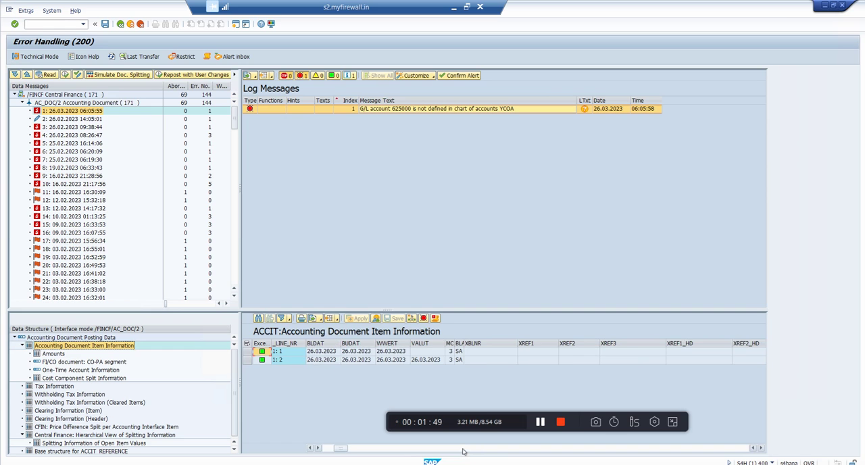
left_click(464, 449)
left_click(464, 449)
left_click(473, 449)
left_click(473, 449)
left_click(540, 353)
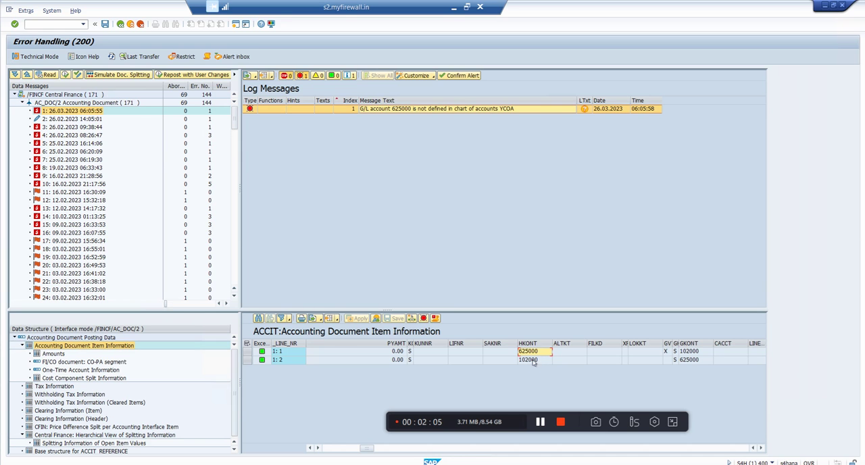
double_click(533, 355)
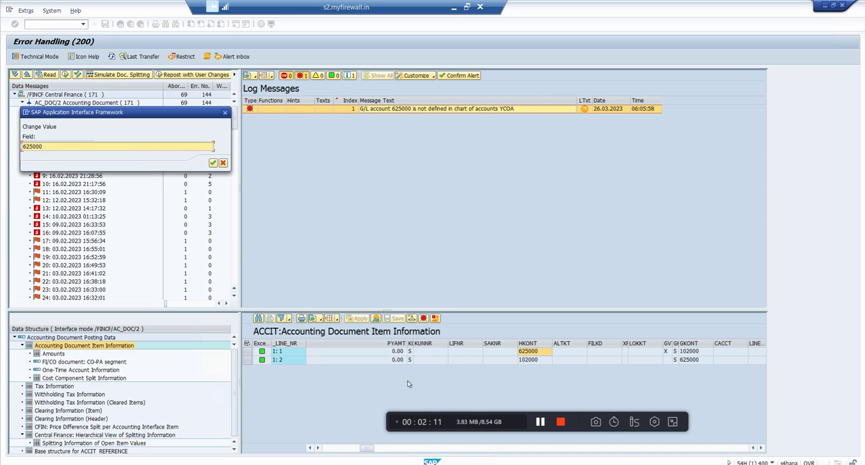
left_click_drag(42, 155, 25, 156)
type("10")
left_click(212, 163)
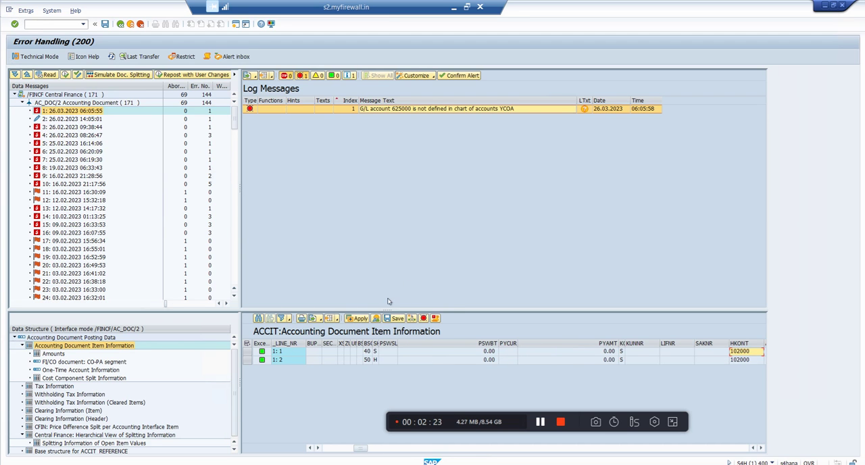
left_click(404, 320)
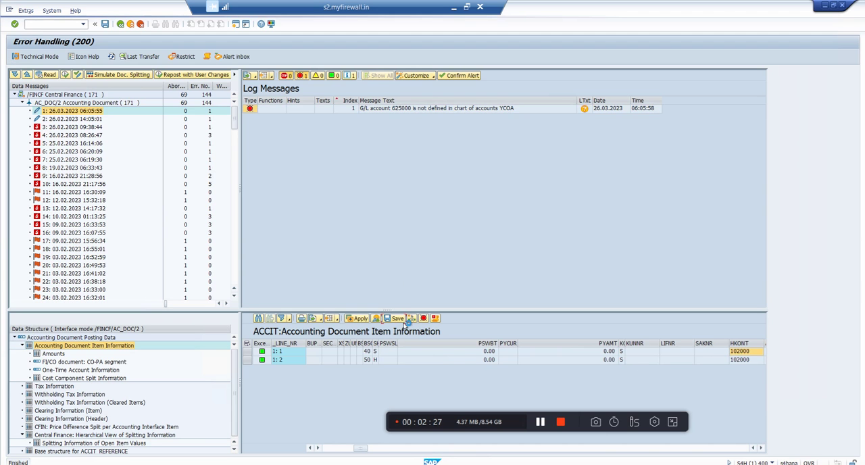
- Change the GKONT offsetting account of line item 2 to 102000 and save the document data
left_click(545, 449)
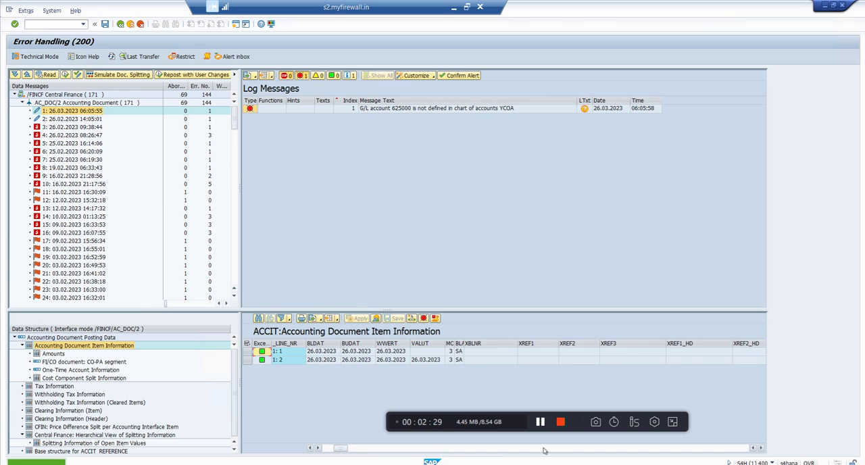
left_click(545, 450)
left_click(545, 449)
left_click(545, 449)
left_click(545, 449)
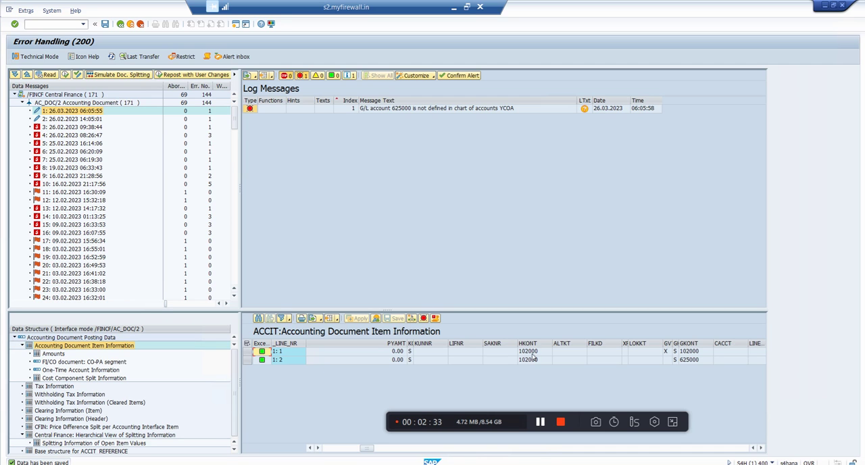
double_click(693, 360)
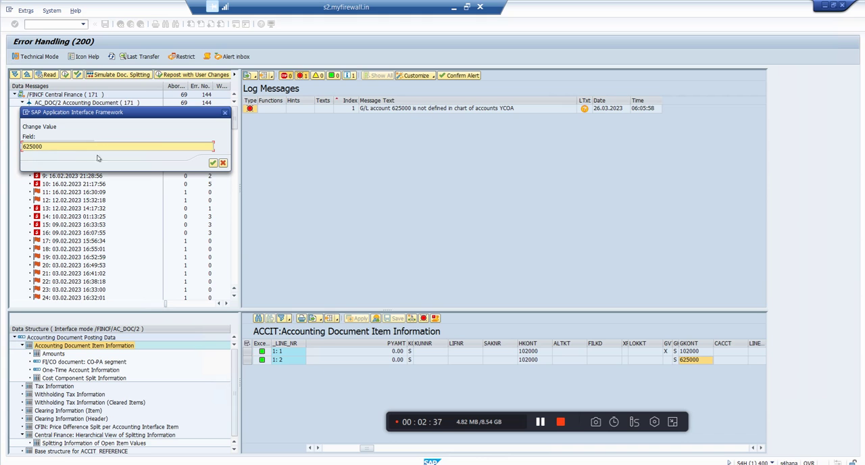
key("ctrl+a")
type("102000")
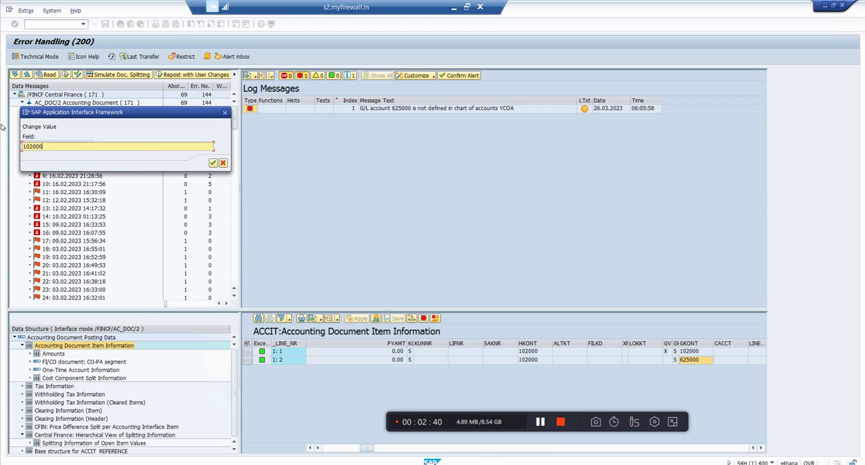
left_click(212, 163)
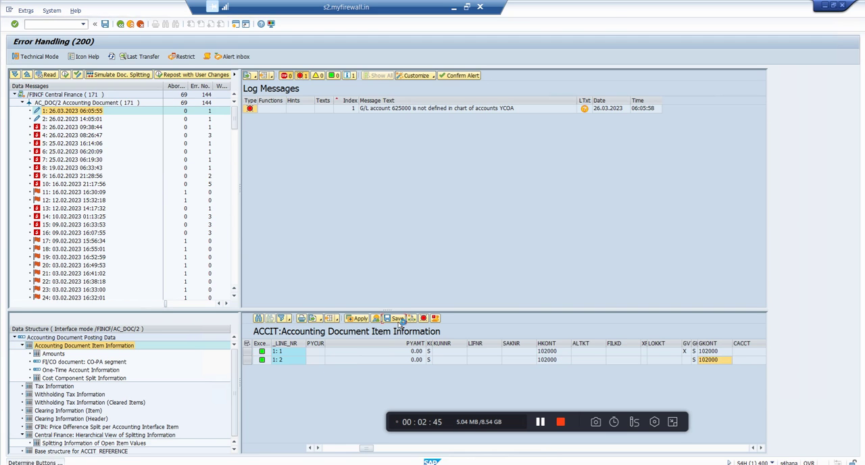
left_click(398, 321)
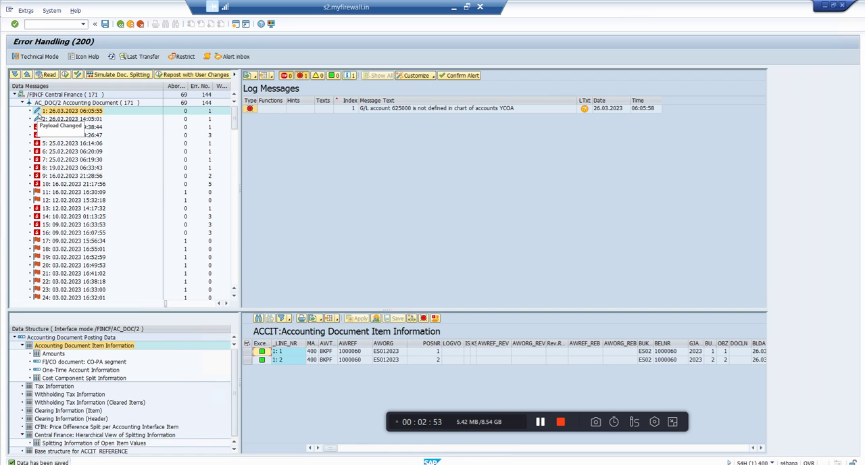
- Repost message 1 with user changes, agreeing to proceed despite the caution about changing posting data
left_click(169, 75)
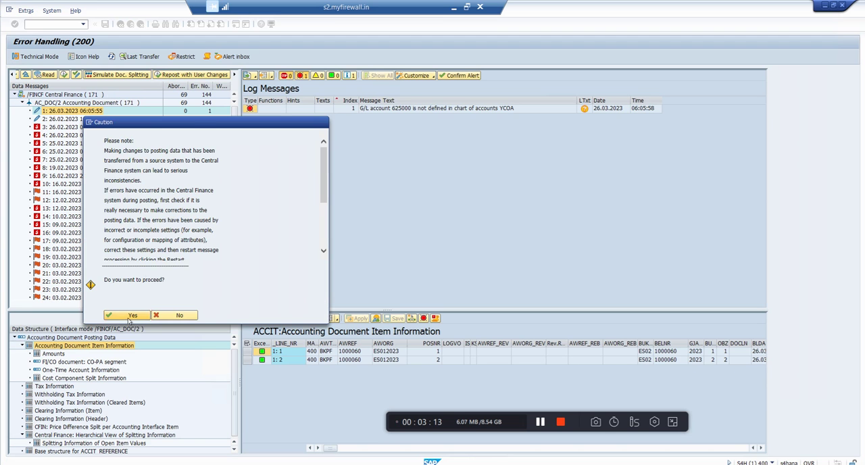
left_click(129, 315)
left_click(129, 179)
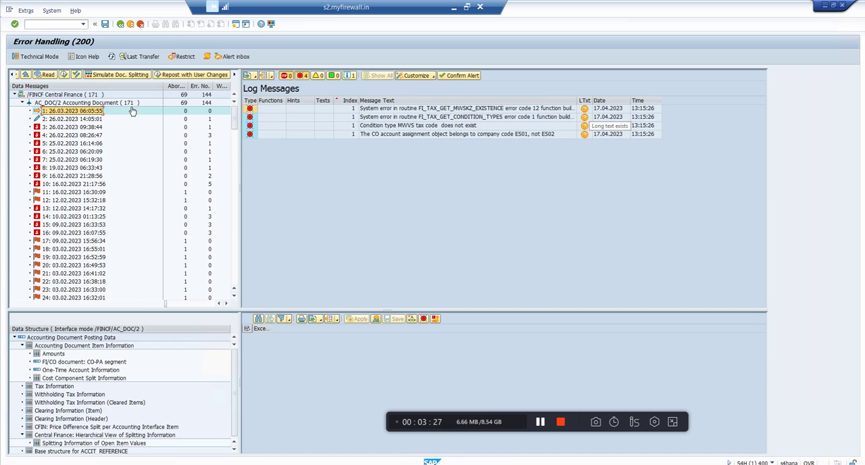
- Reselect message 1 and bring up the HKONT and GKONT columns of its Accounting Document Item Information
left_click(60, 113)
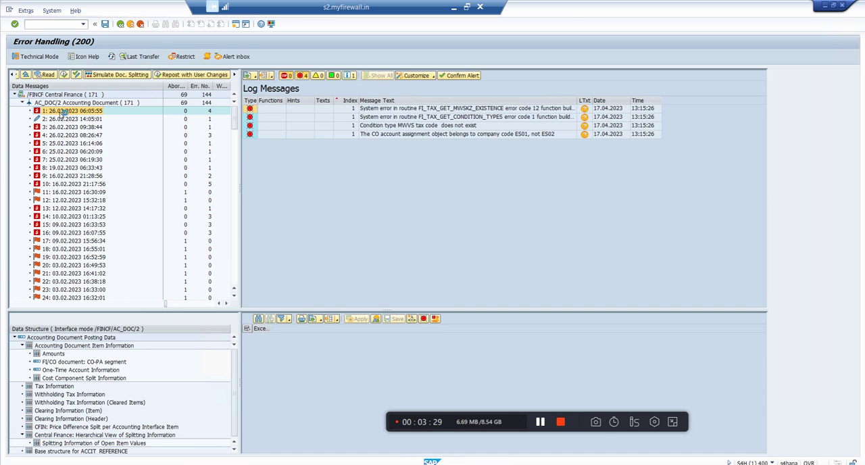
left_click(79, 346)
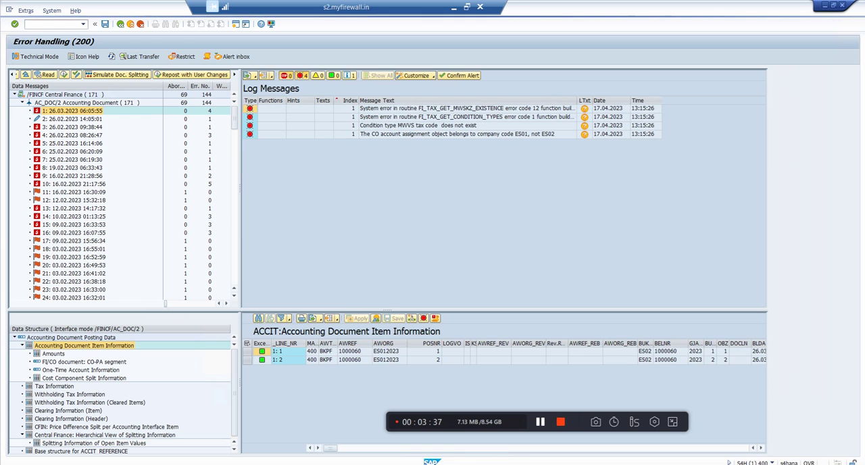
left_click(507, 449)
left_click(508, 449)
left_click(509, 451)
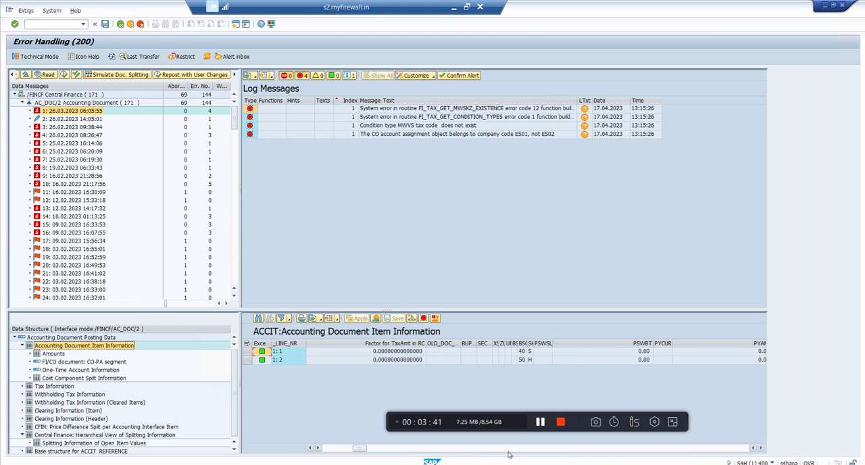
left_click(509, 449)
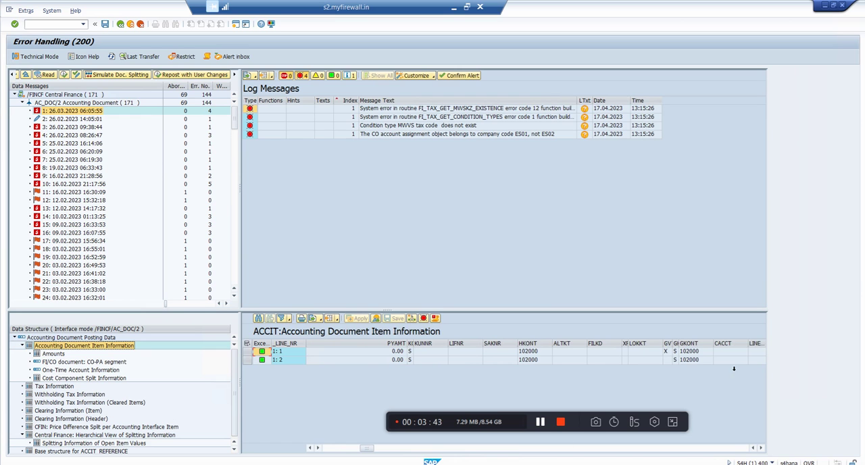
left_click(690, 361)
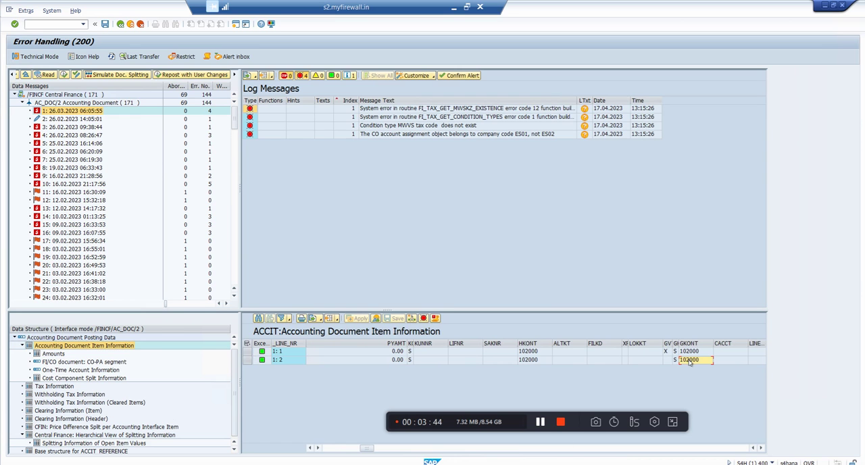
left_click(537, 361)
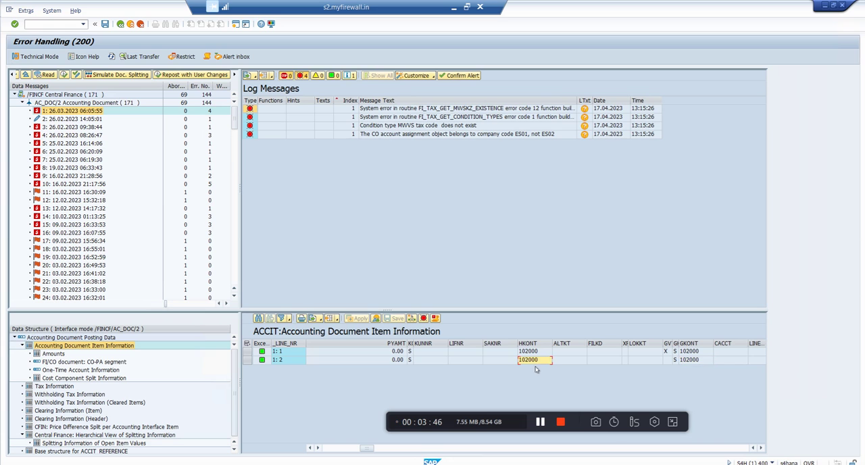
left_click(409, 361)
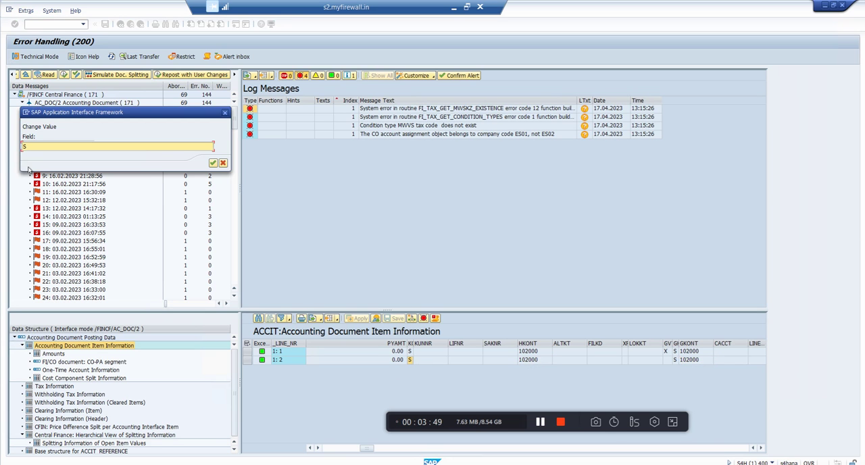
left_click(224, 114)
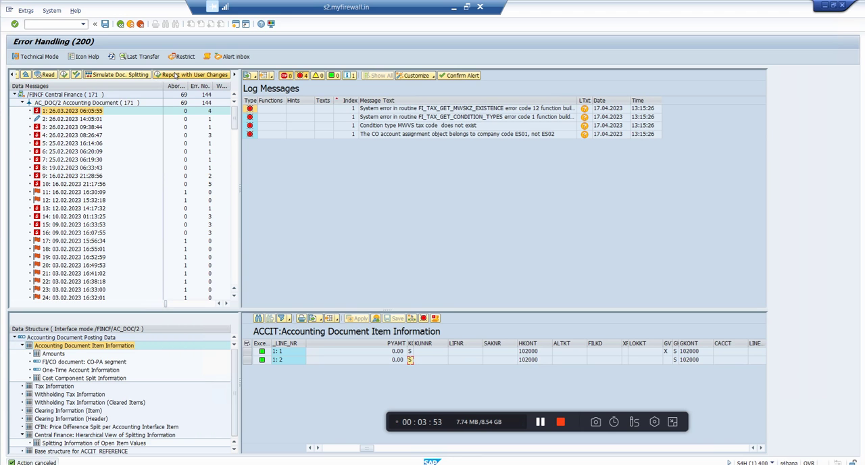
- Find 102000 and replace it with 999999 throughout the HKONT column, checking the number of replaceable entries before applying
left_click(530, 345)
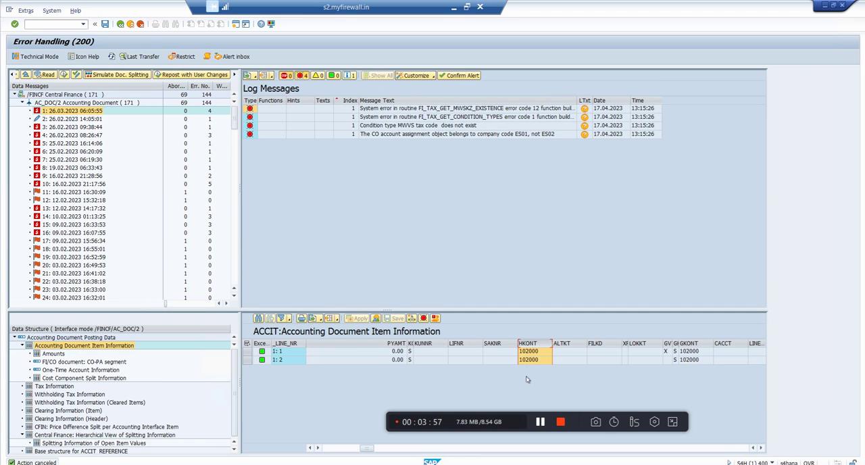
left_click(412, 319)
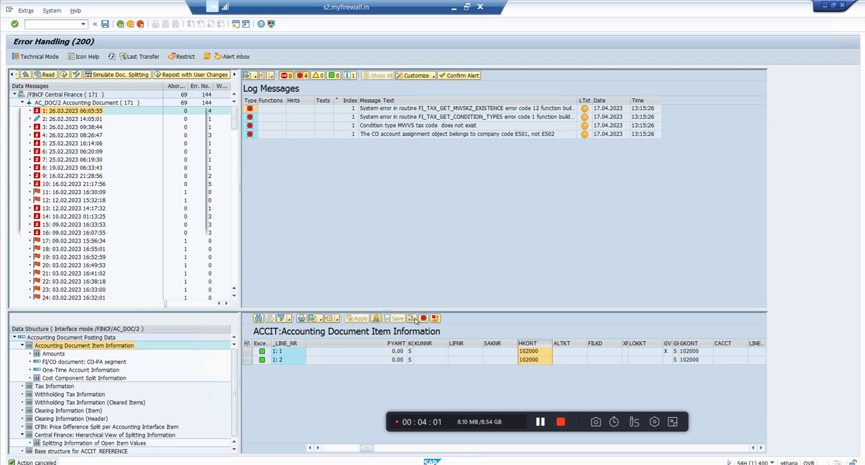
type("102000")
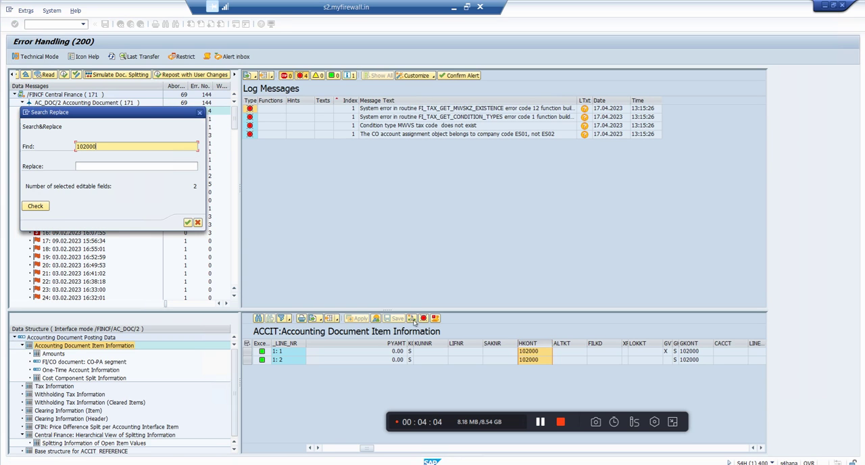
left_click(188, 169)
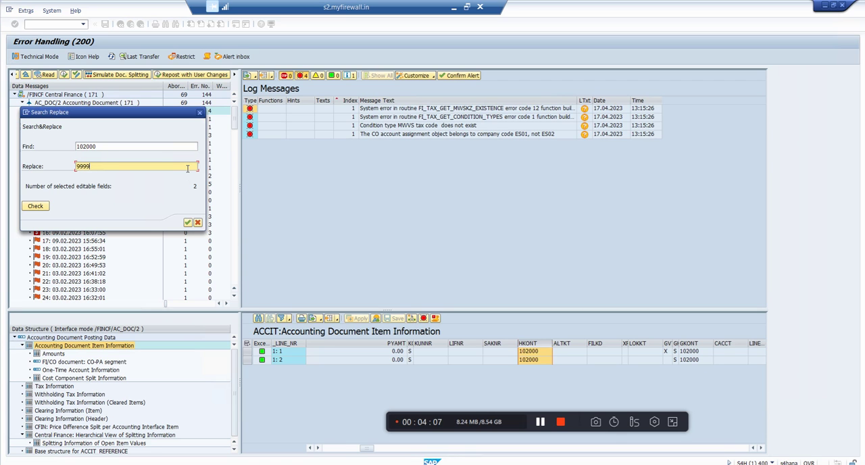
left_click(30, 207)
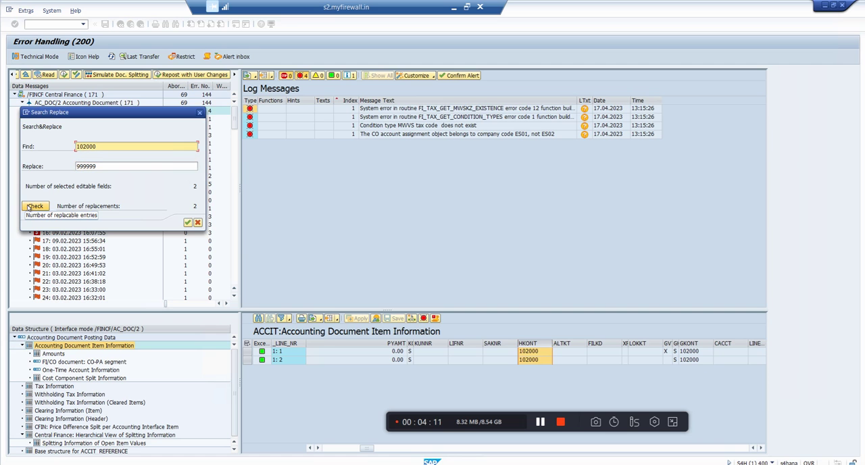
left_click(187, 223)
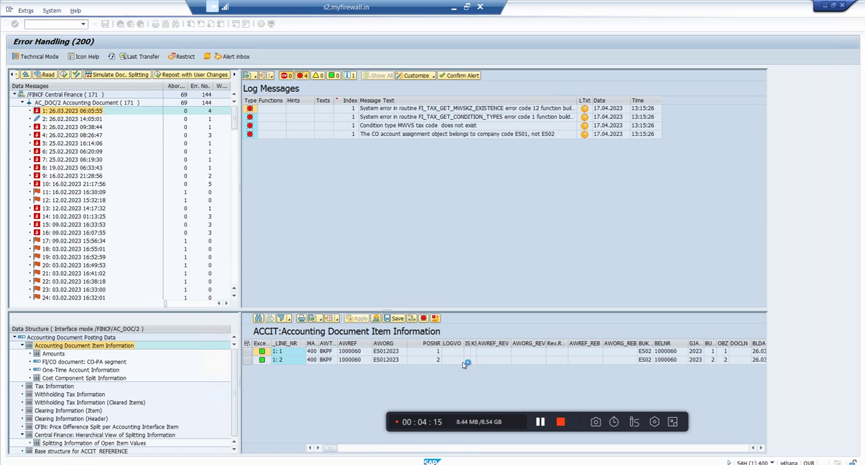
- Check the replaced HKONT values in both line items and save the document data
left_click(660, 449)
left_click(659, 451)
left_click(660, 451)
left_click(660, 451)
left_click(660, 451)
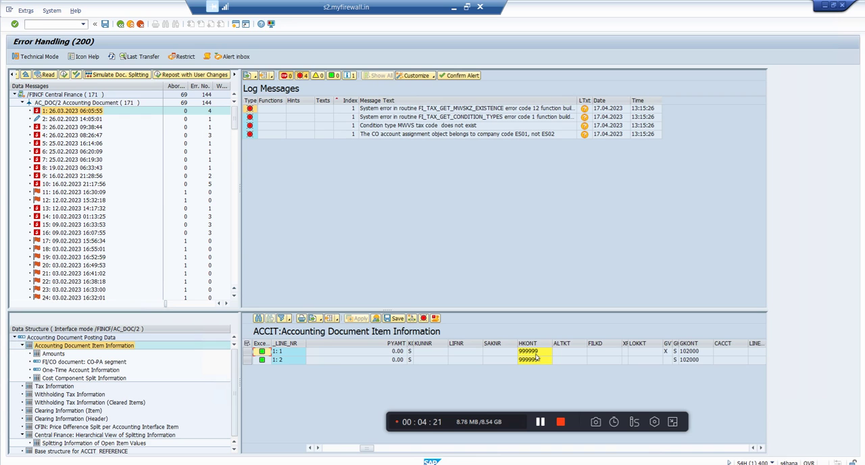
left_click(399, 319)
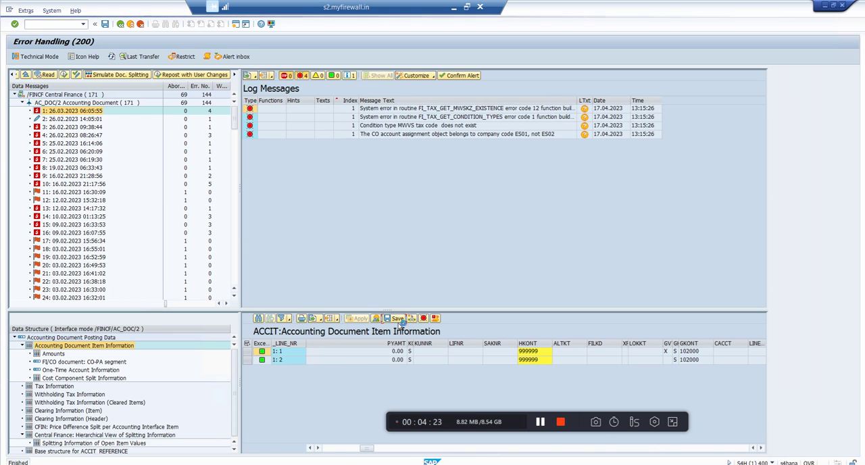
left_click(398, 319)
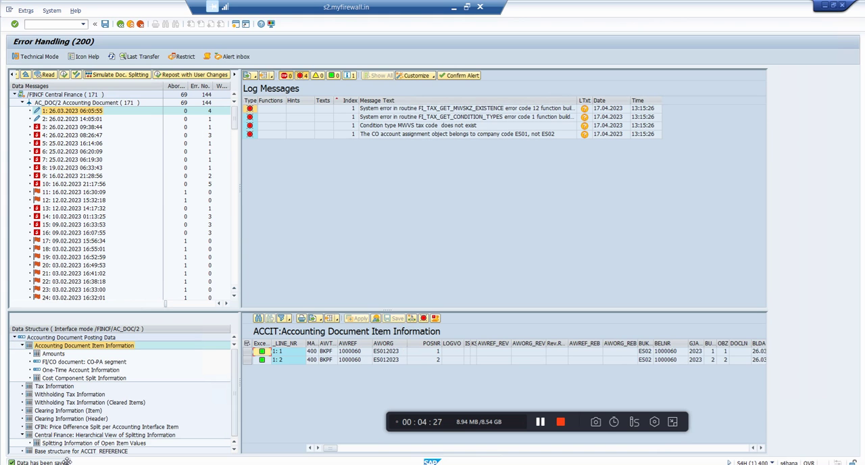
- Repost message 1 with the user changes, accepting the caution and agreeing to restart the message
left_click(171, 77)
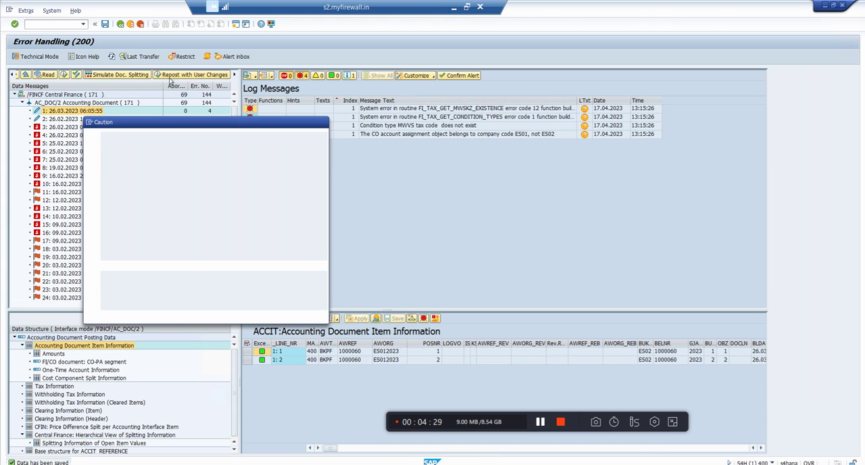
left_click(143, 316)
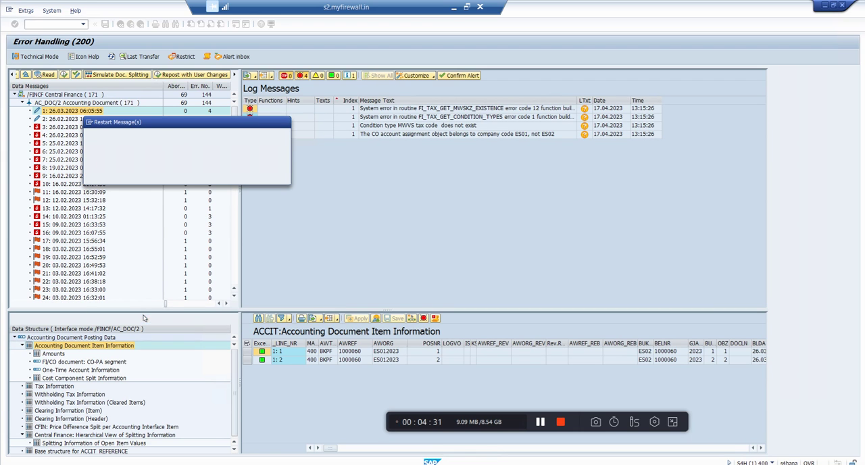
left_click(127, 177)
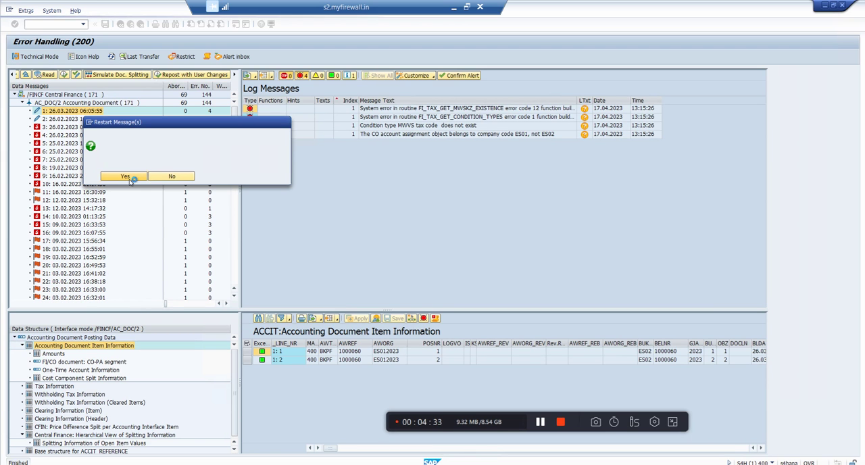